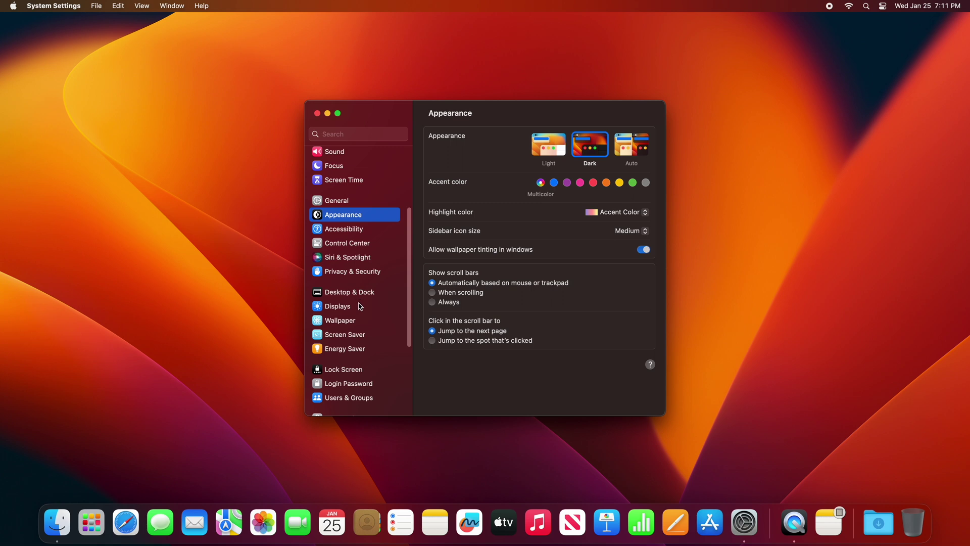
- Set the display to the 2560 × 1440 scaled resolution and close System Settings
click(359, 307)
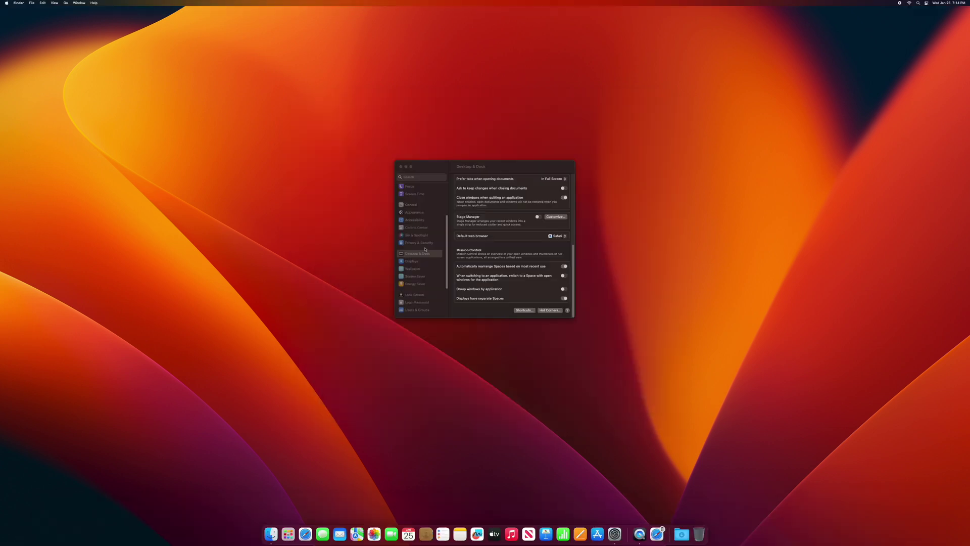
click(411, 261)
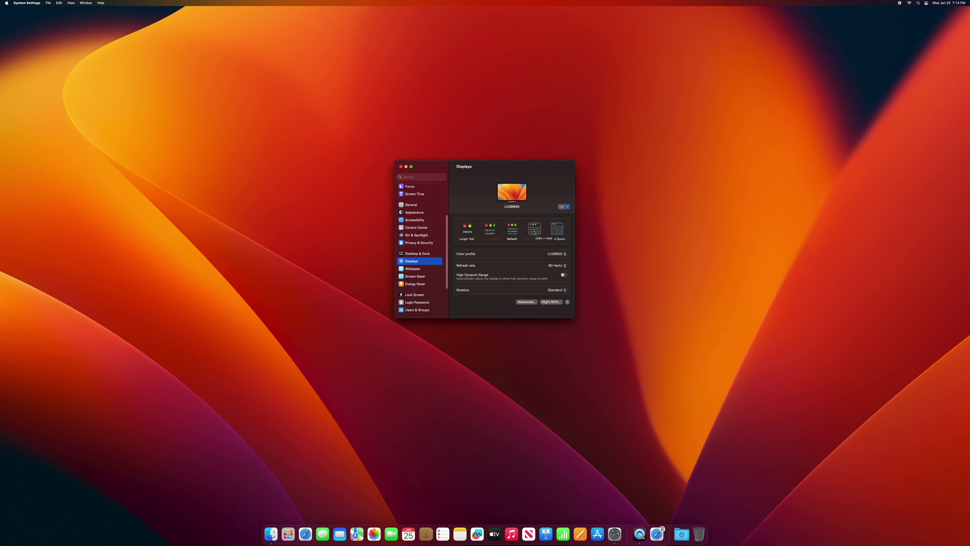
click(534, 232)
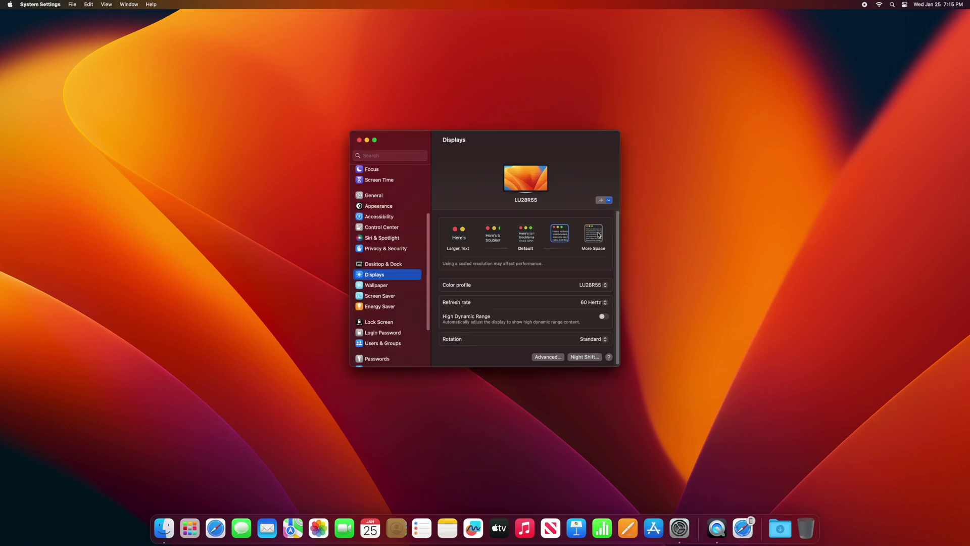
click(360, 140)
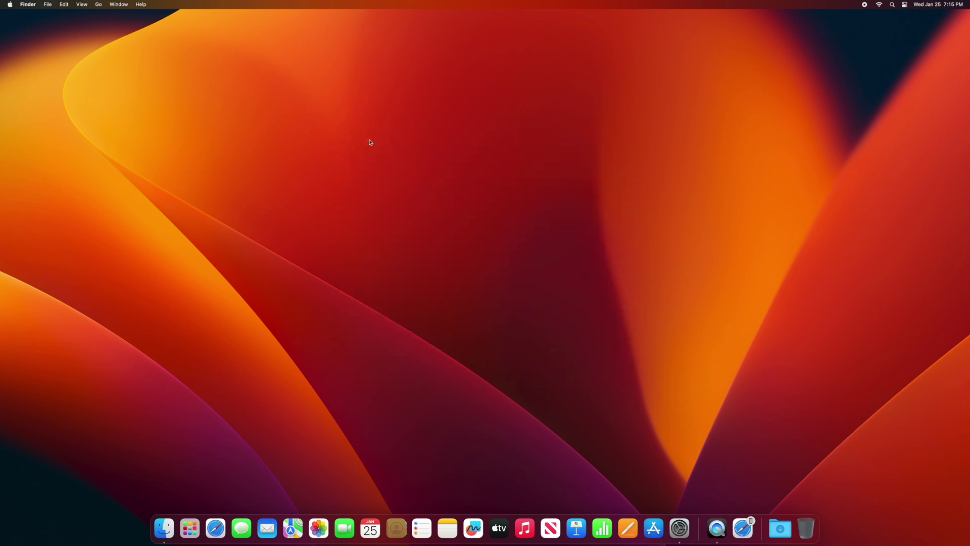
- In Sound settings, change the output device from Mac mini Speakers to the LU28R55 display
click(9, 5)
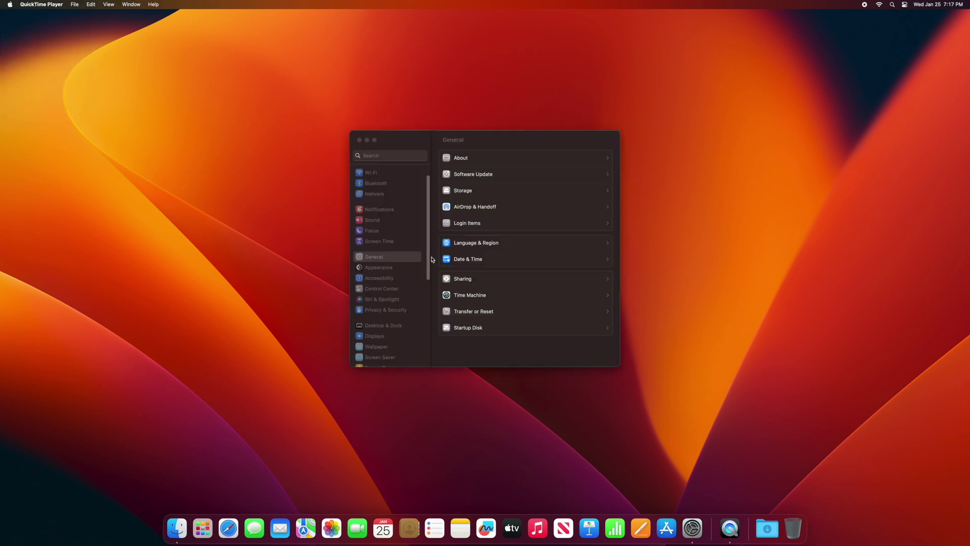
click(432, 260)
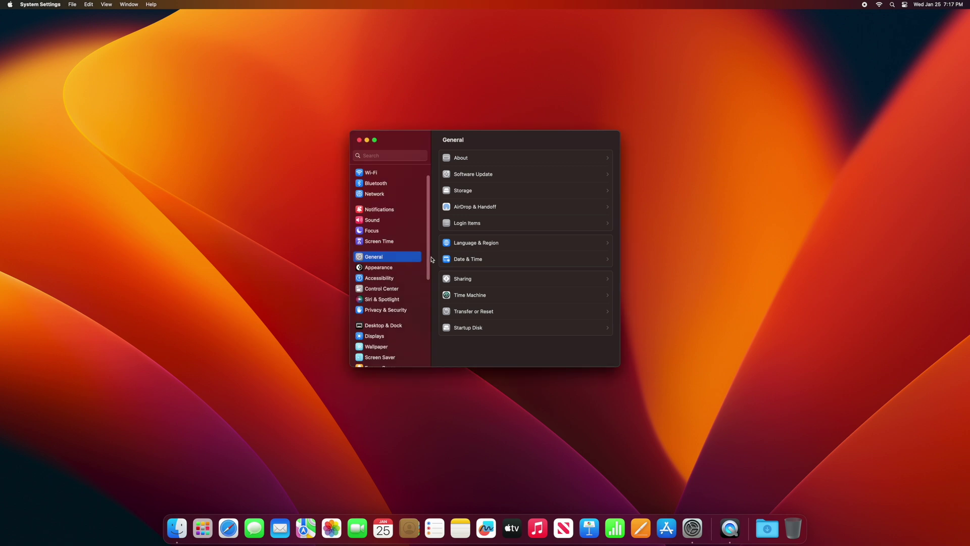
click(372, 220)
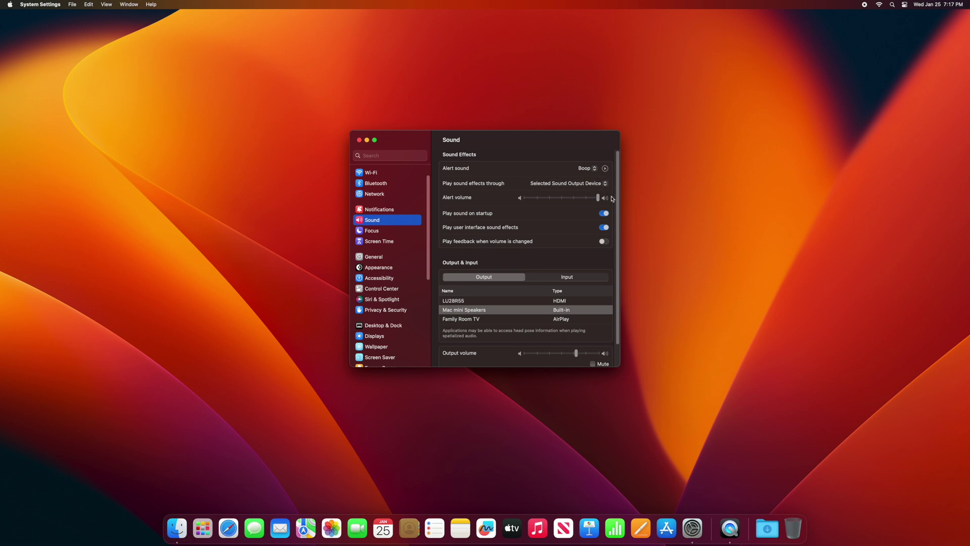
drag(616, 196, 619, 222)
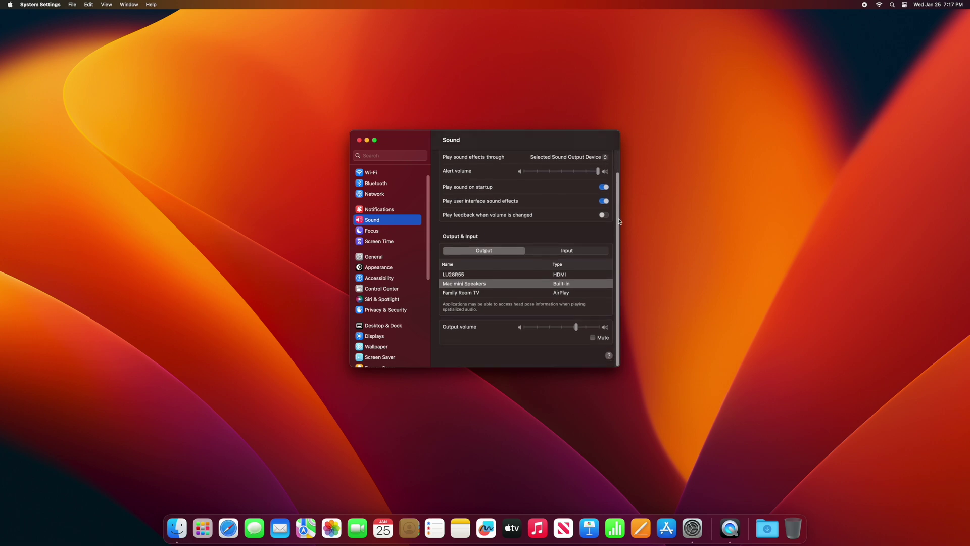
click(464, 276)
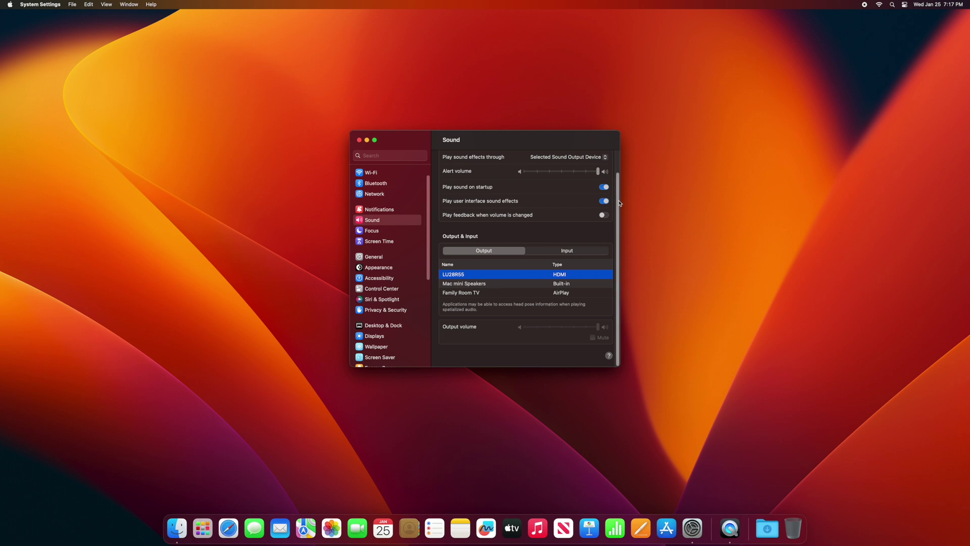
scroll(600, 181, up, 2)
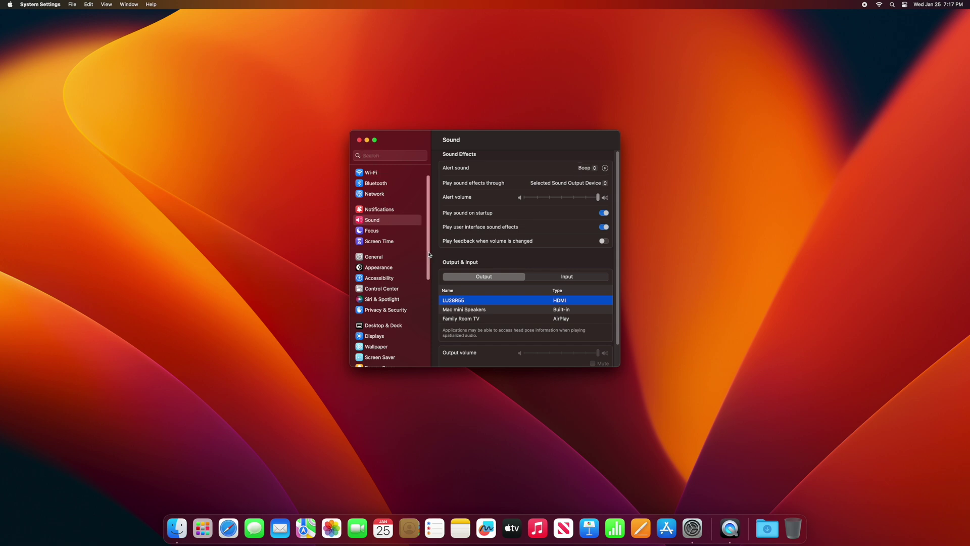
drag(428, 254, 404, 212)
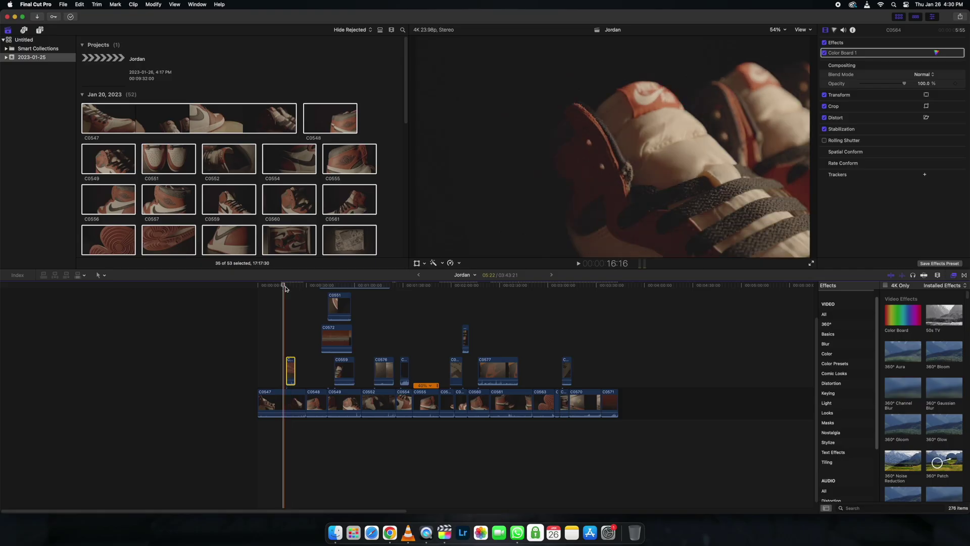
key(space)
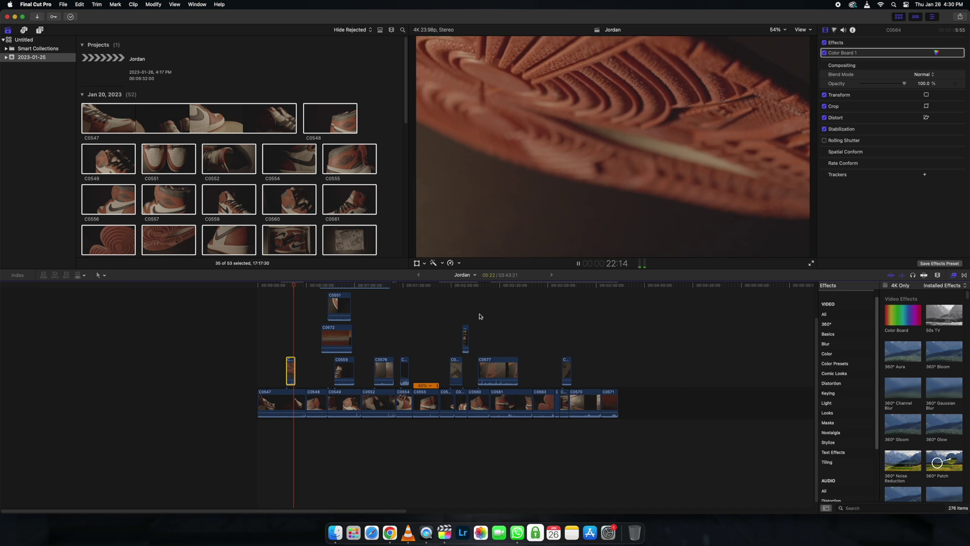
click(282, 297)
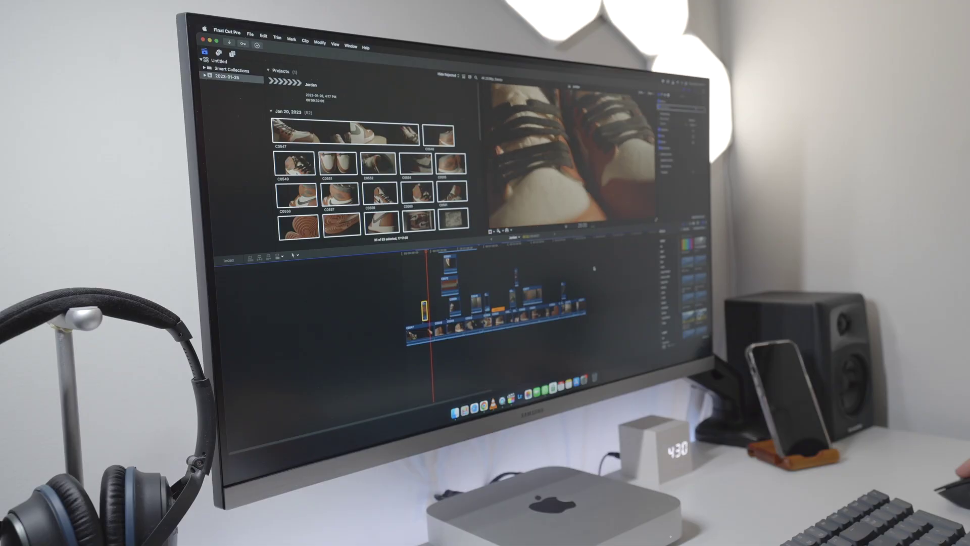
click(487, 248)
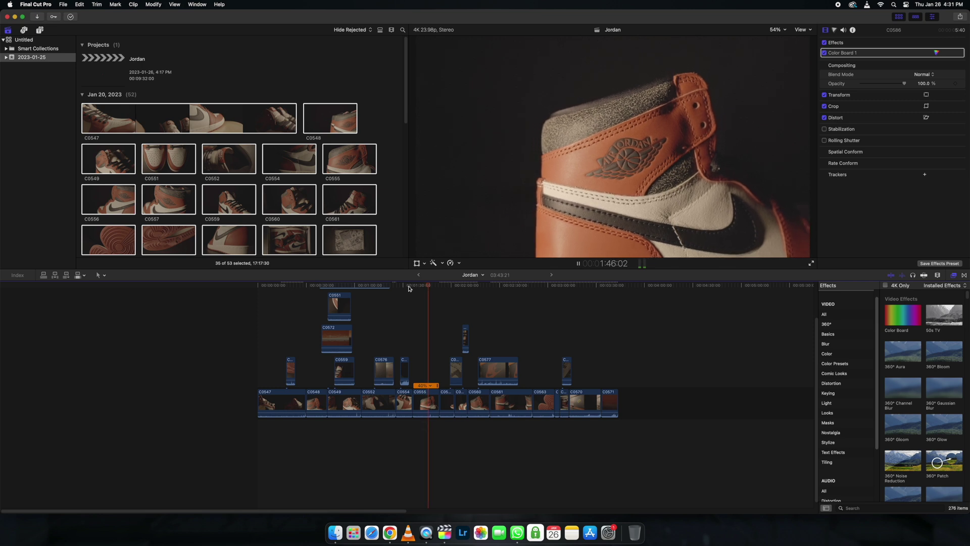
key(space)
key(space)
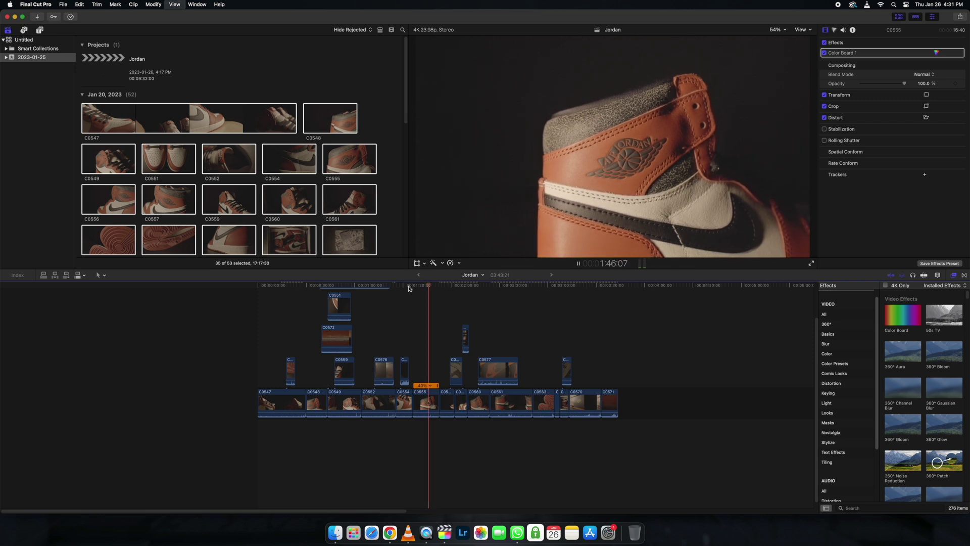
key(space)
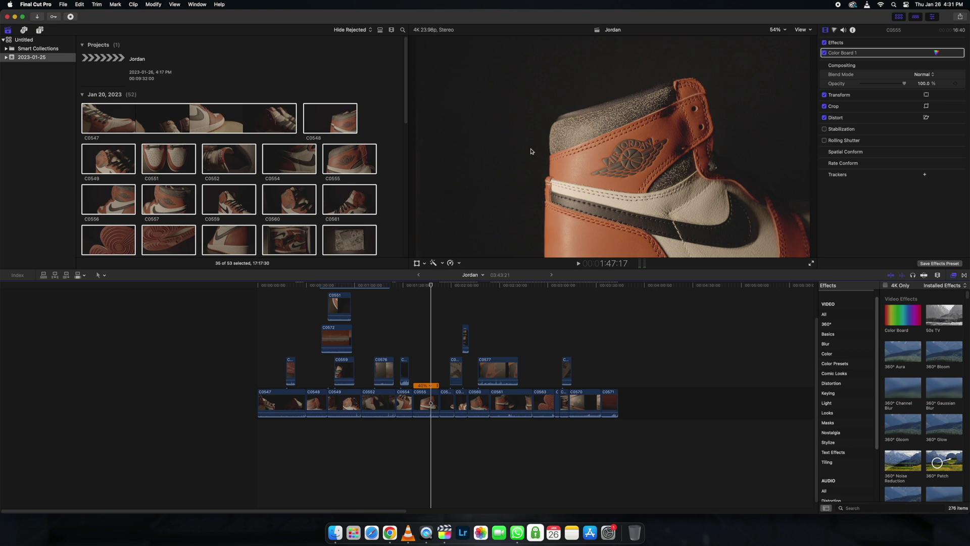
- Start a file export of the timeline and confirm its H.264, 3840x2160 settings
click(615, 290)
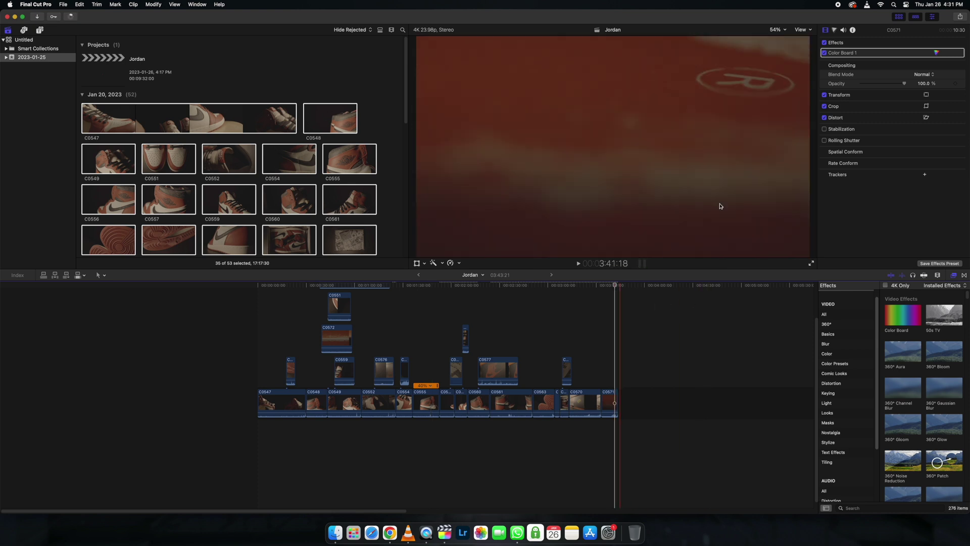
click(689, 331)
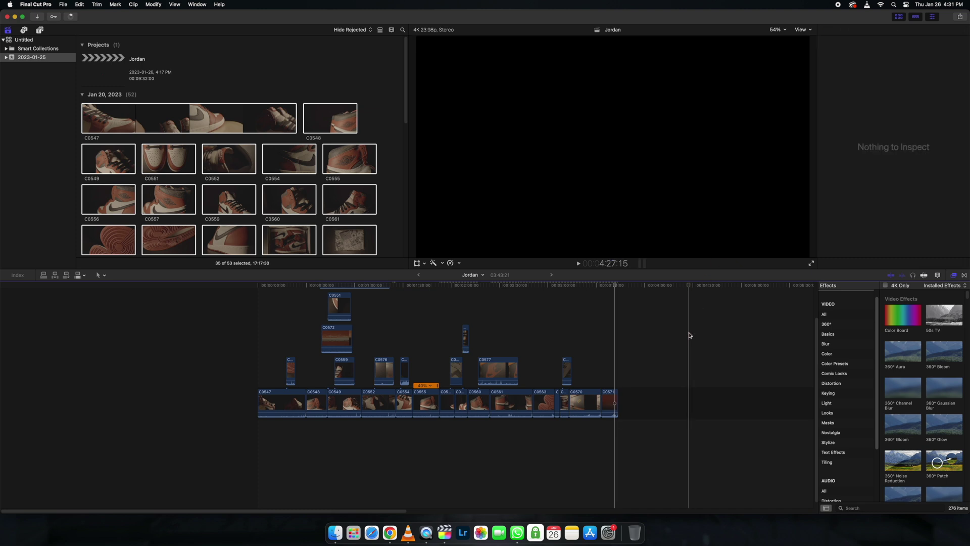
click(617, 288)
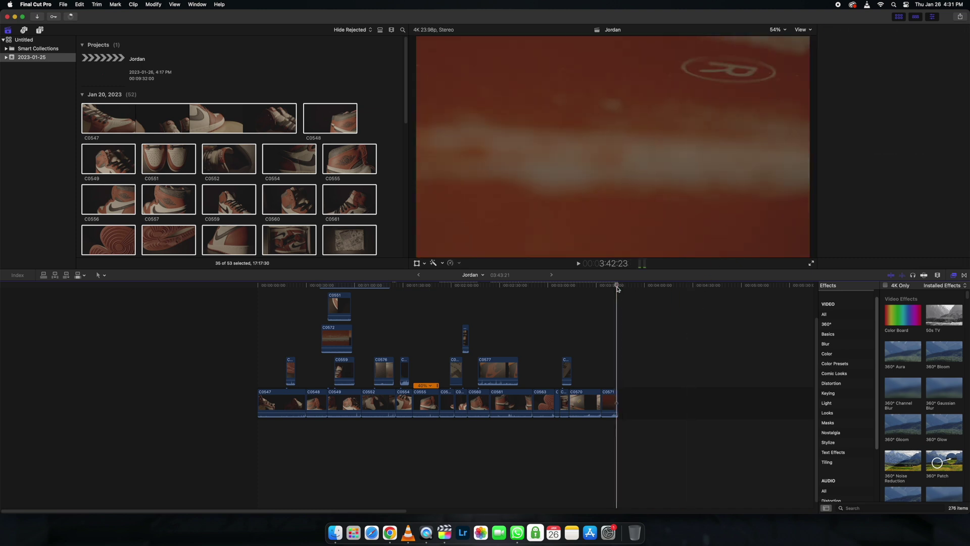
click(960, 16)
click(919, 47)
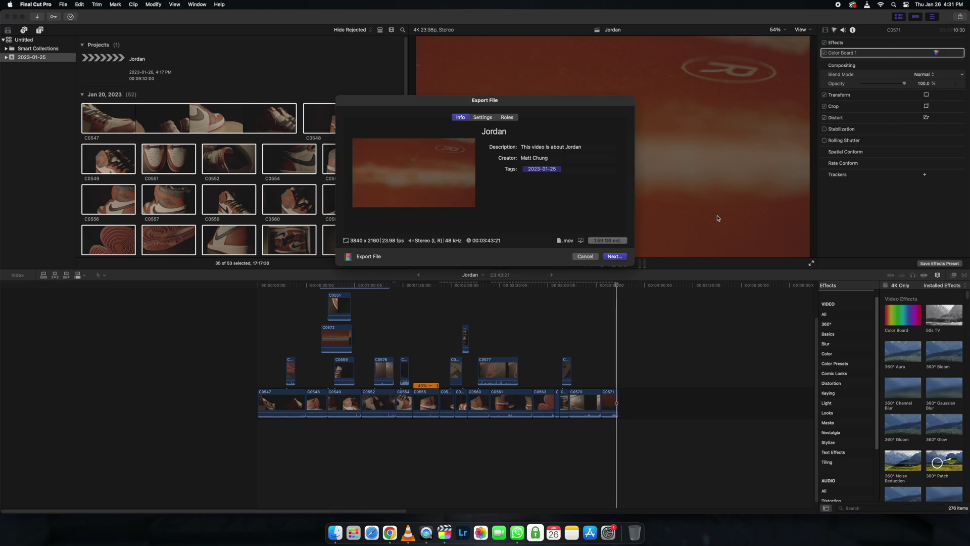
click(488, 120)
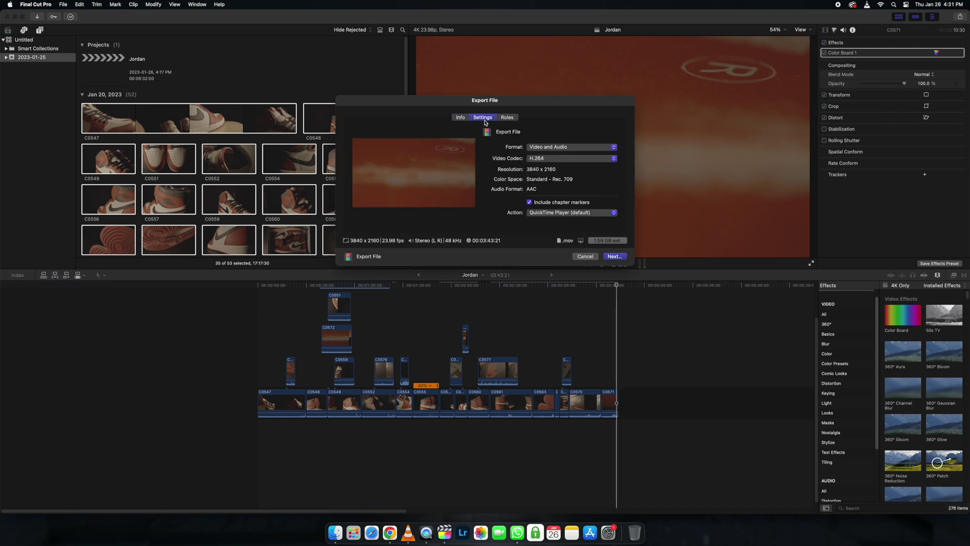
click(614, 256)
- Save the export as Jordan in Documents, replacing Jordan.mov, and show its Sharing progress
click(550, 196)
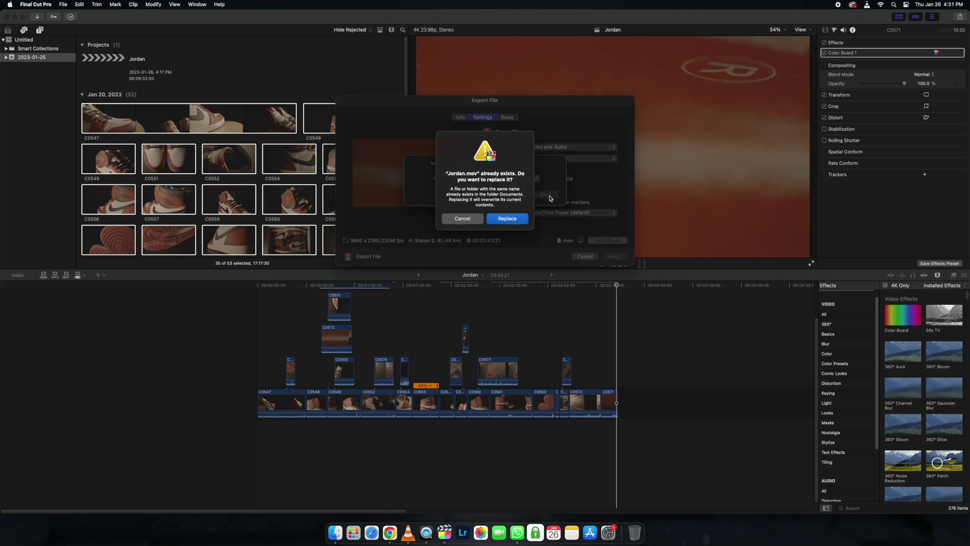
click(525, 217)
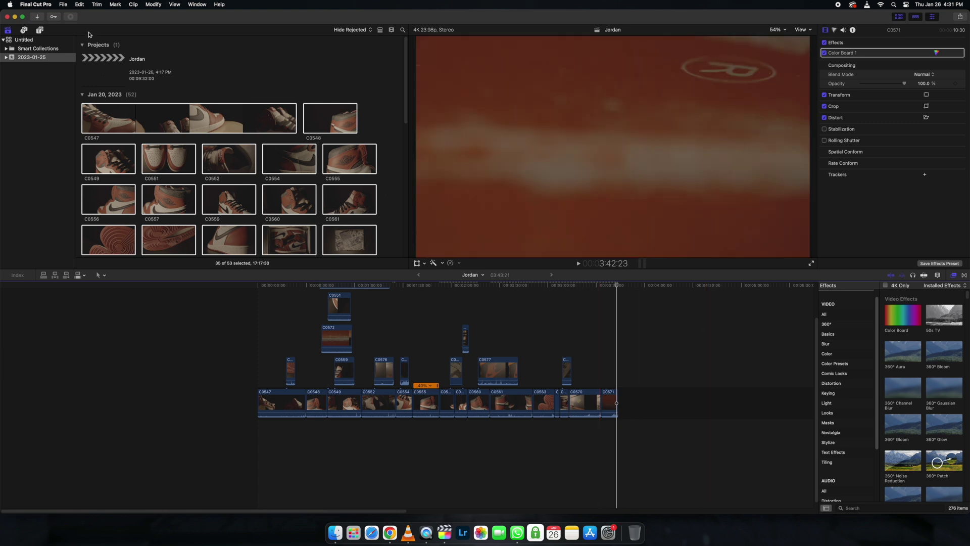
click(69, 18)
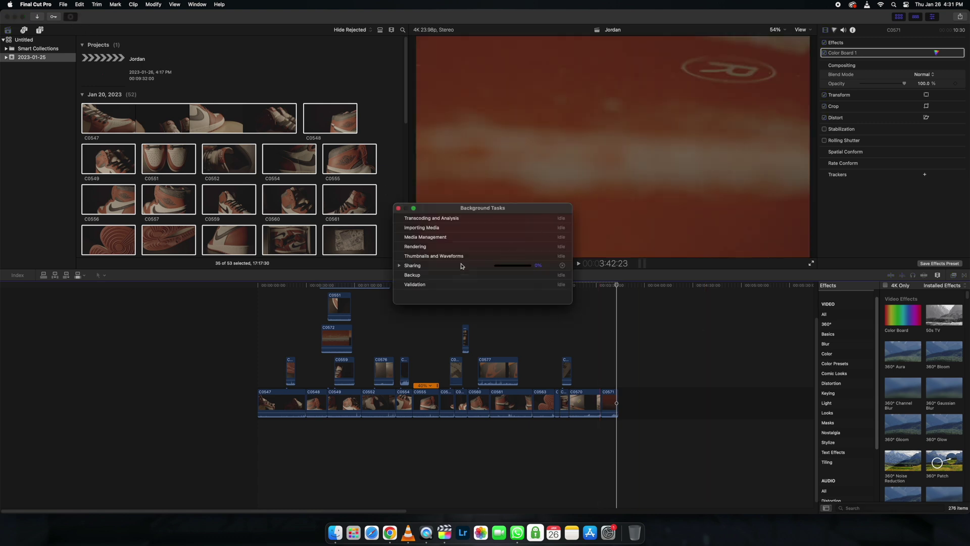
click(400, 266)
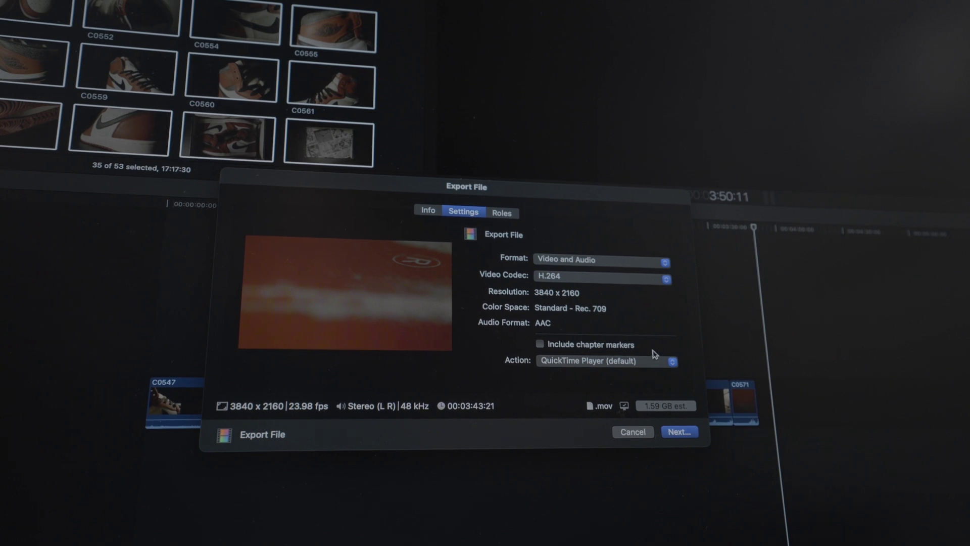
- Export a second 4K copy named Jordan2 to Documents and show its progress in Background Tasks
click(428, 209)
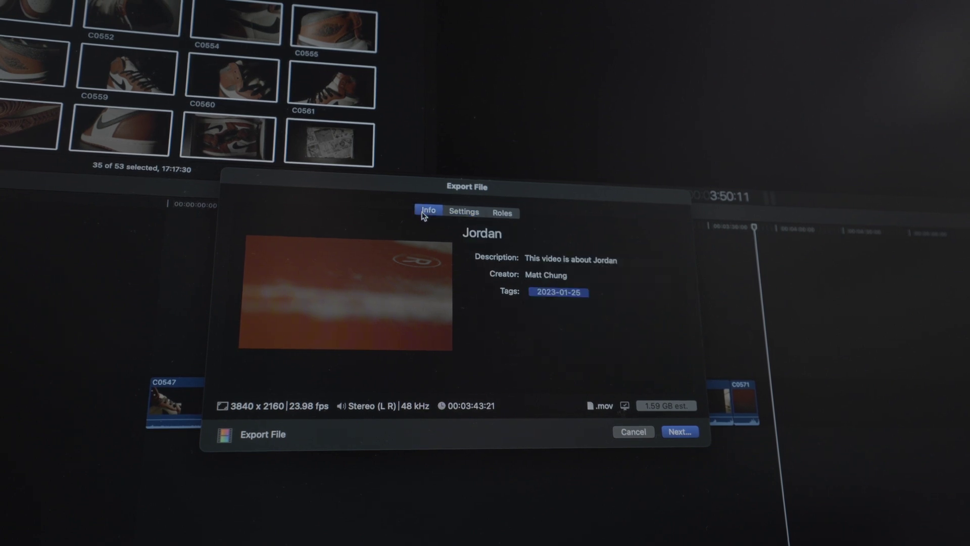
click(456, 213)
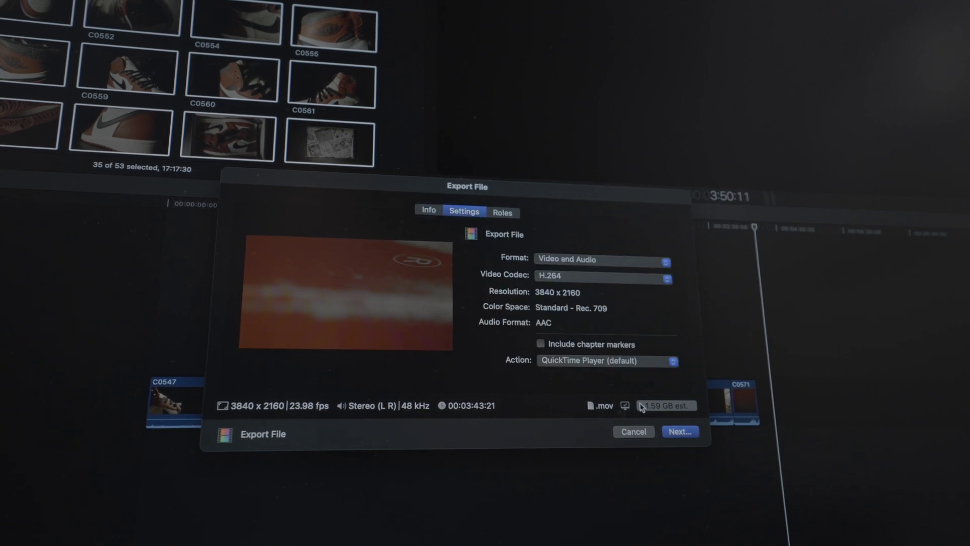
click(686, 432)
click(494, 282)
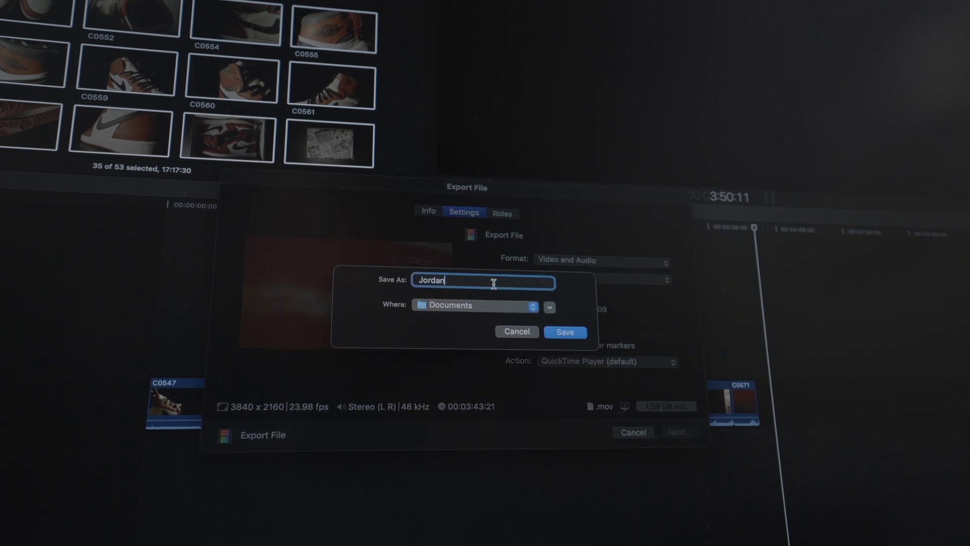
text(2)
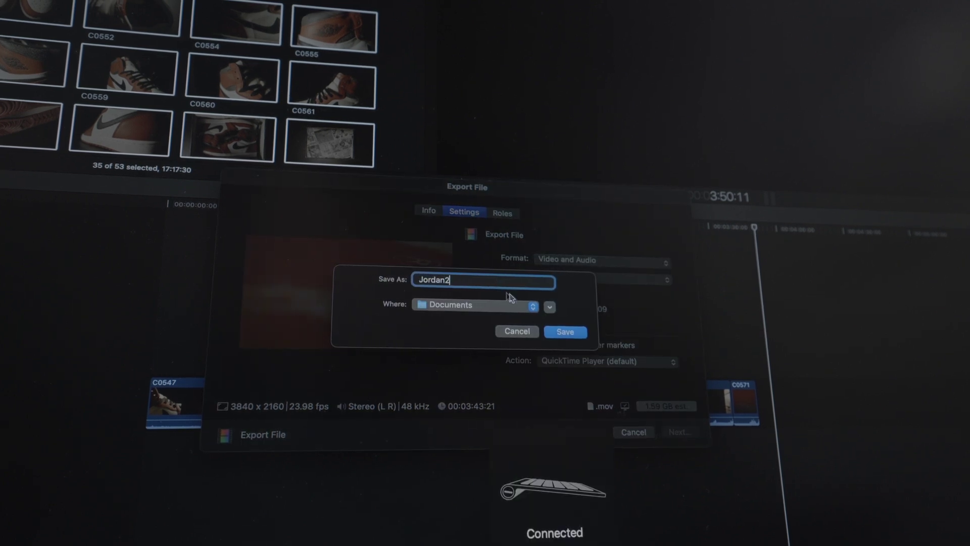
click(565, 332)
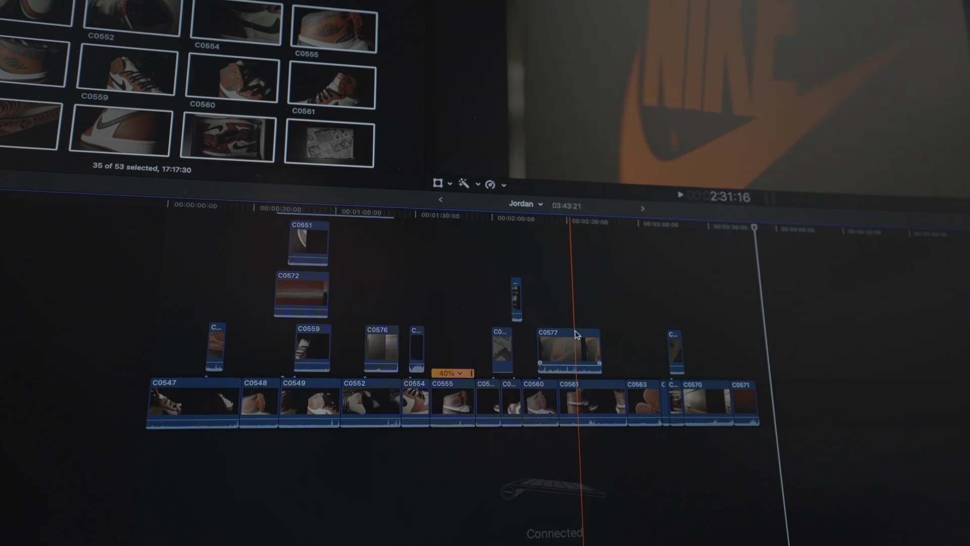
key(super+9)
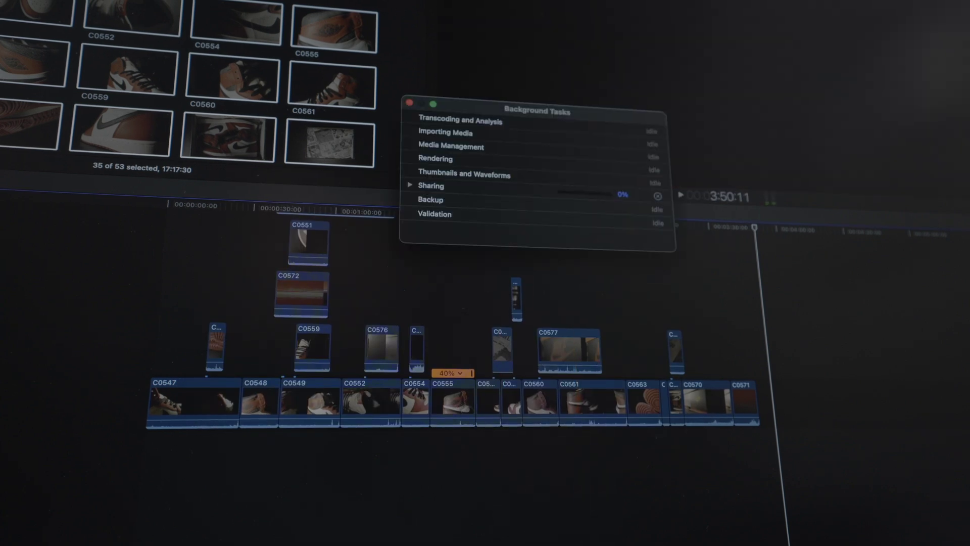
drag(560, 124, 586, 187)
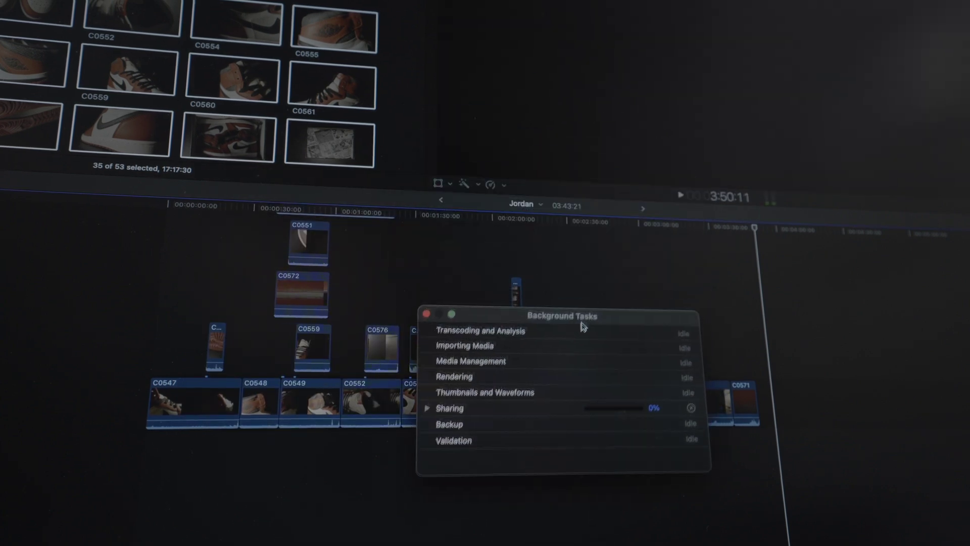